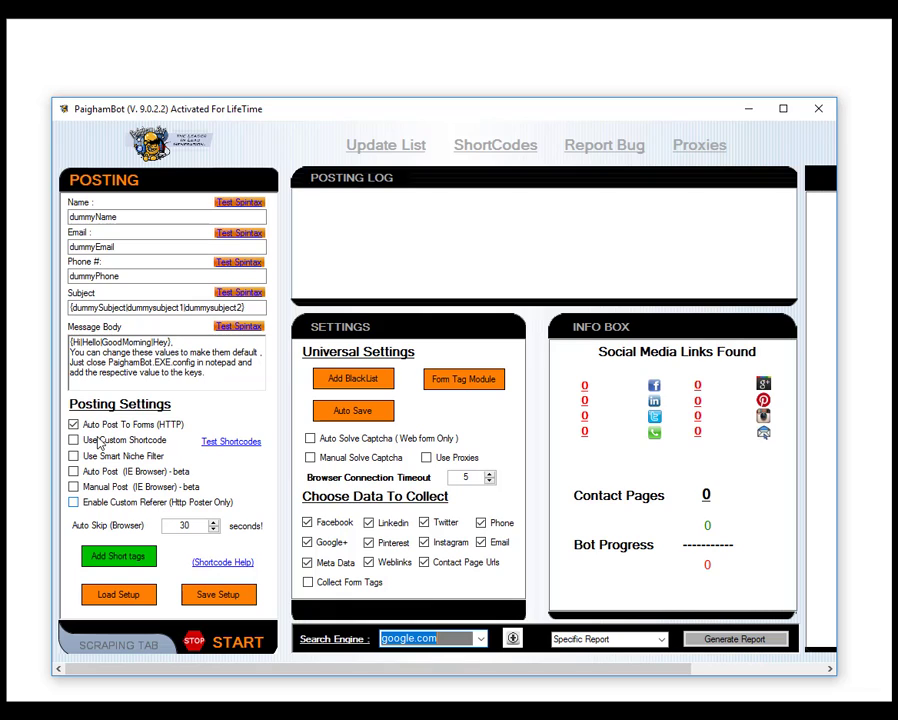
click(73, 502)
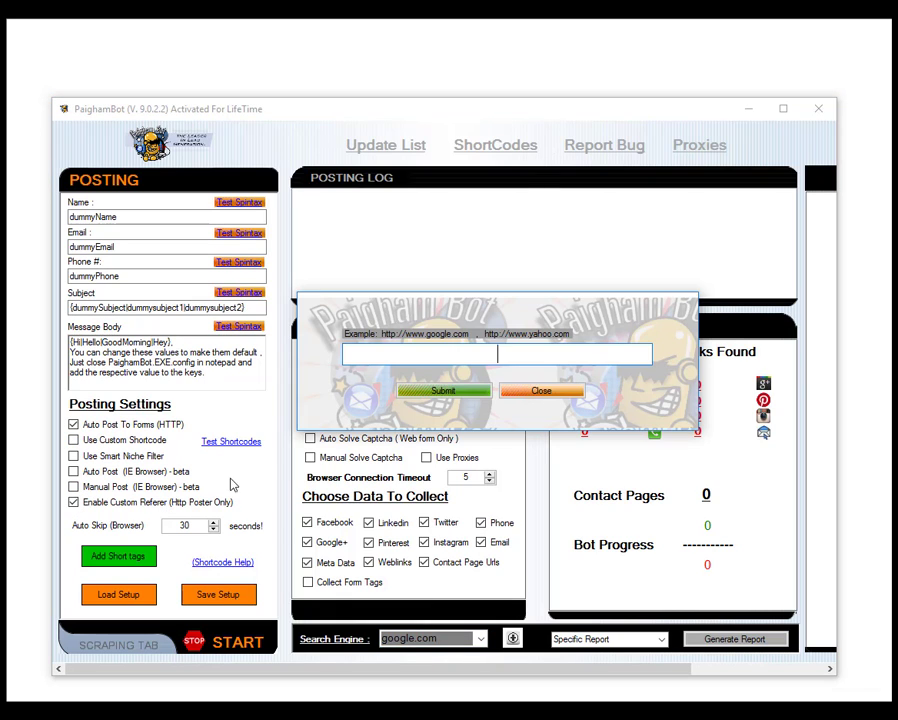
click(410, 354)
text(http)
text(://paigh)
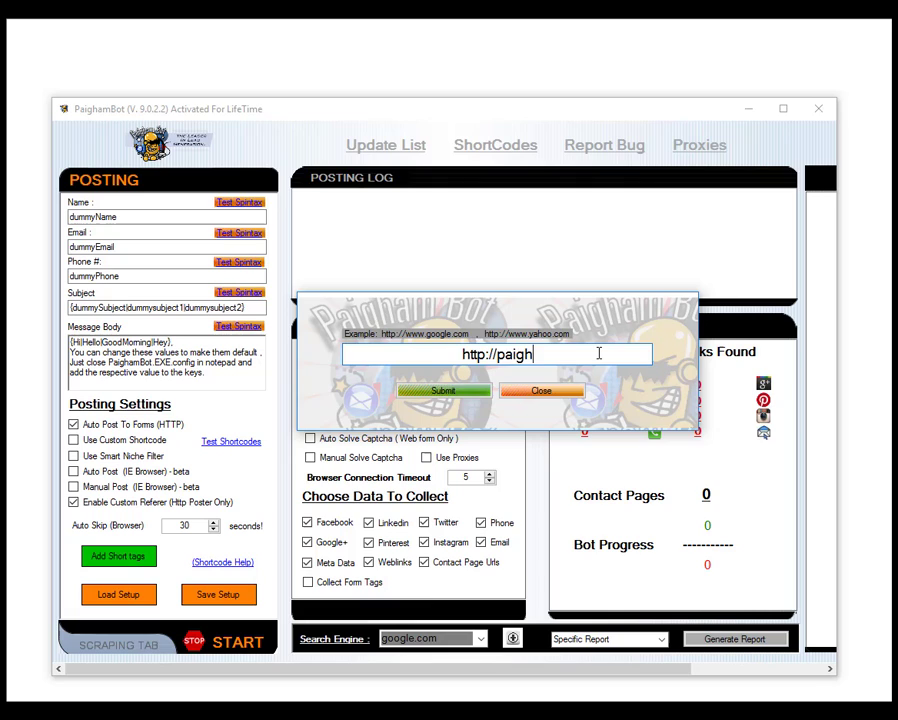
text(ambot)
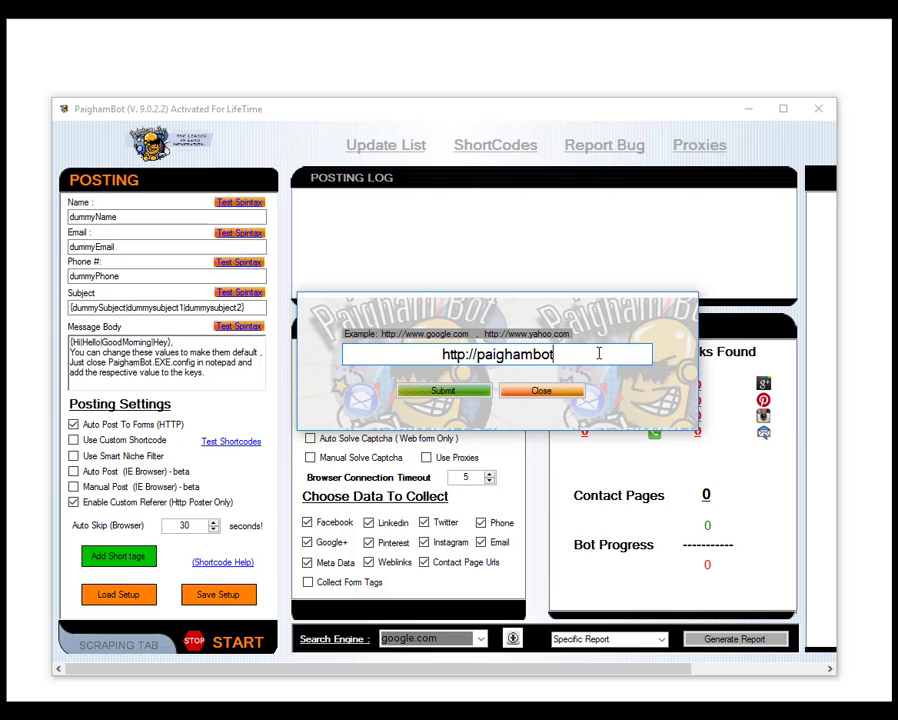
text(.com)
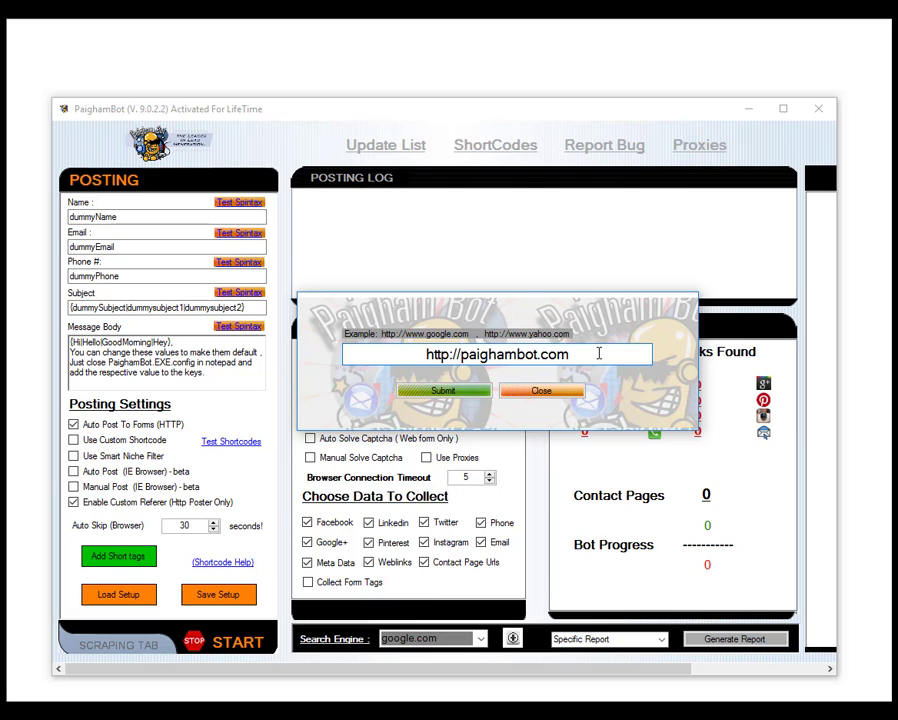